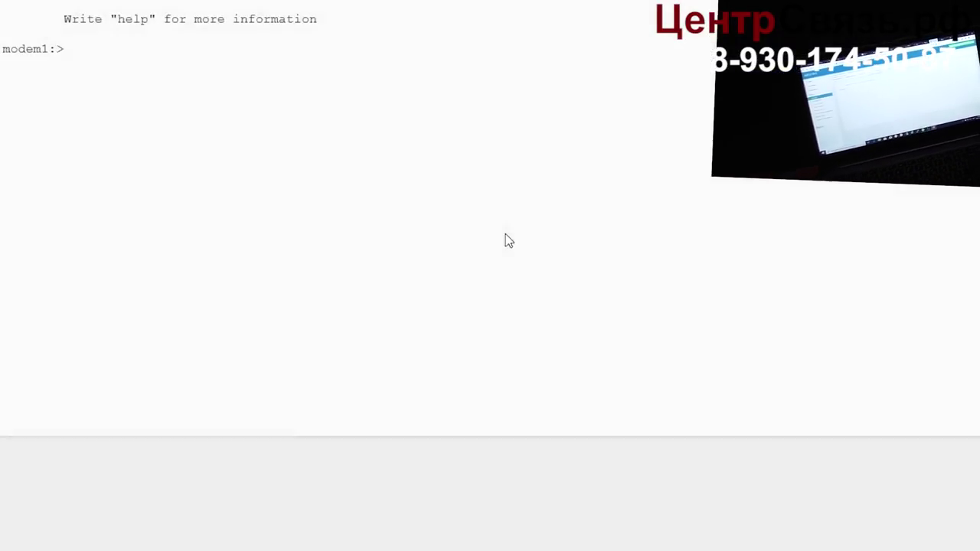
- Query the modem's status in the AT terminal with at!gstatu?, and run the same command again
{"action": "type", "text": "at!gstatu"}
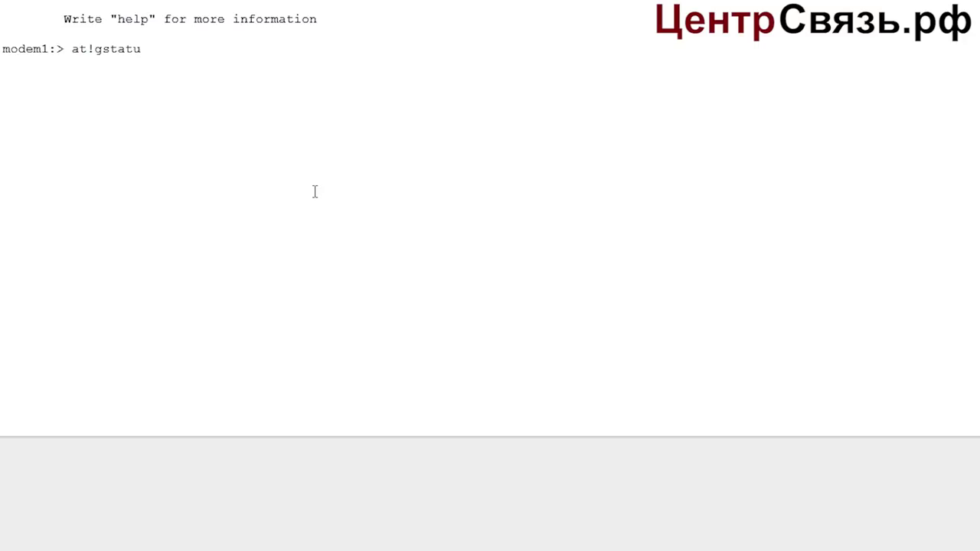
{"action": "type", "text": "?"}
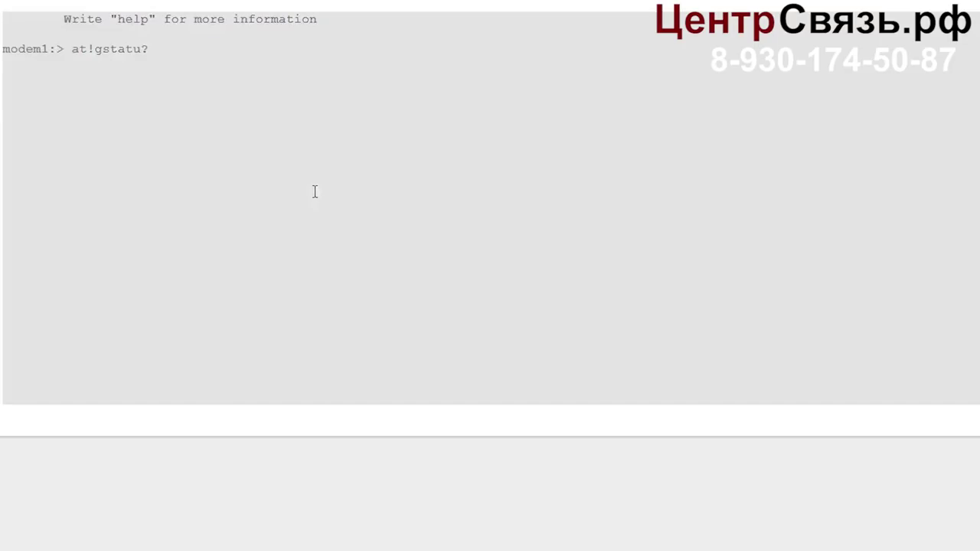
{"action": "key", "text": "Return"}
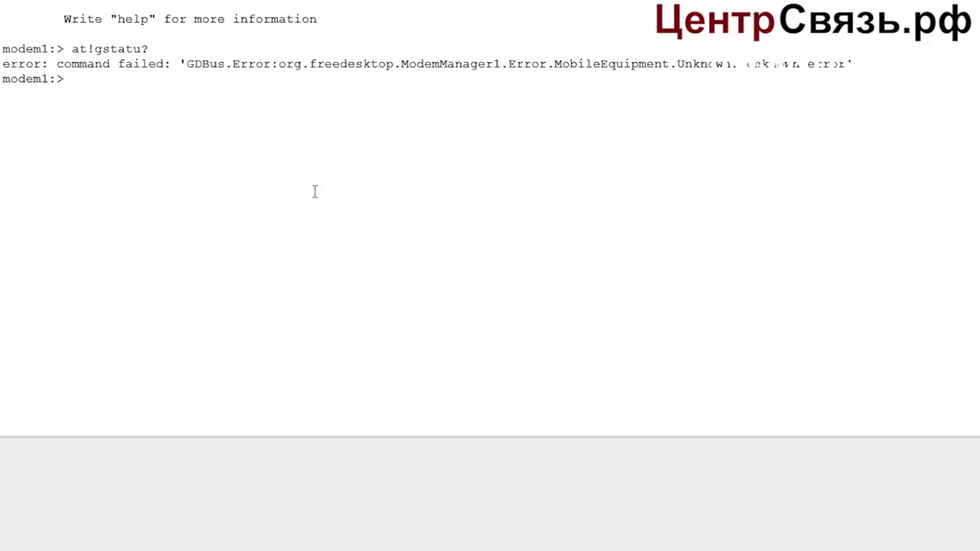
{"action": "key", "text": "Up"}
{"action": "key", "text": "Return"}
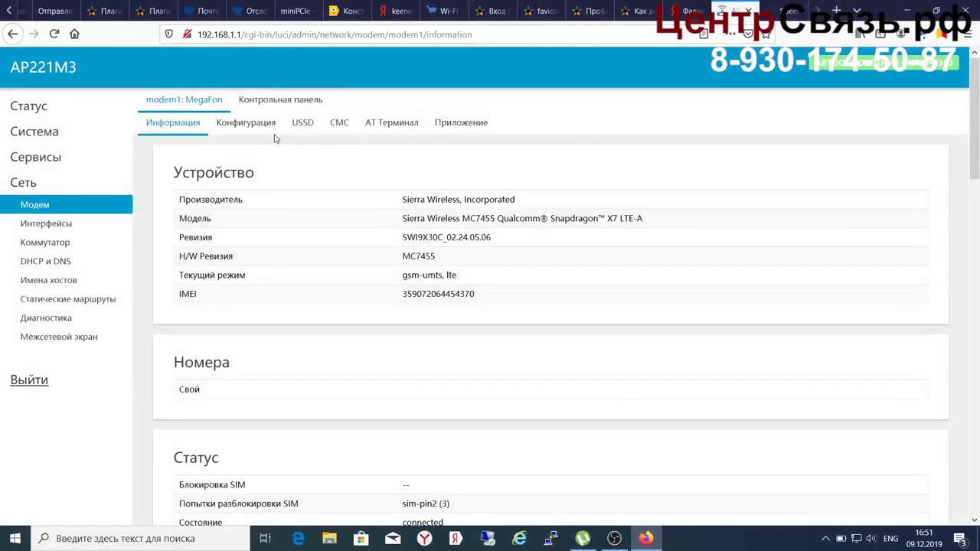
- Examine the modem configuration's allowed network modes and its 3G and LTE band selection, and return to the AT terminal
{"action": "left_click", "coordinate": [267, 127]}
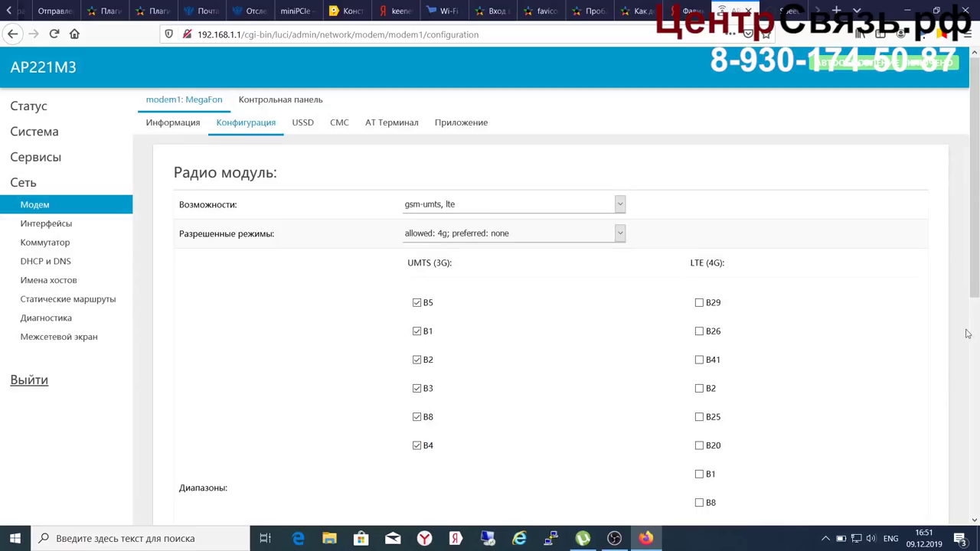
{"action": "scroll", "coordinate": [966, 345], "scroll_direction": "down", "scroll_amount": 3}
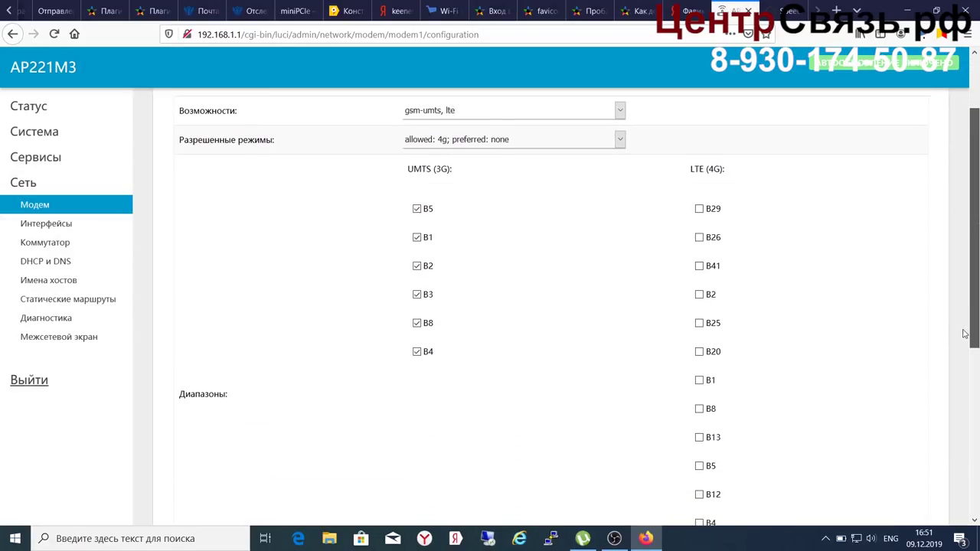
{"action": "scroll", "coordinate": [963, 356], "scroll_direction": "down", "scroll_amount": 2}
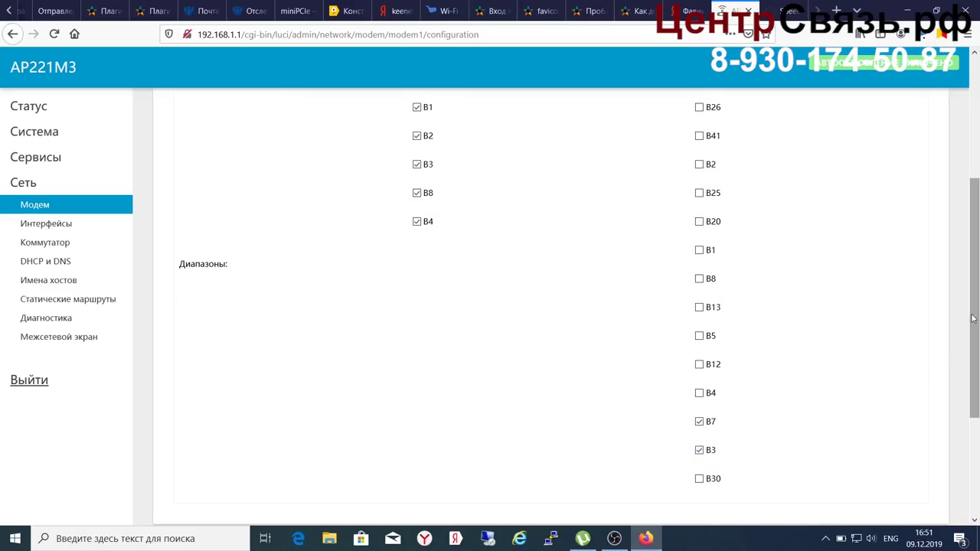
{"action": "left_click_drag", "start_coordinate": [974, 322], "coordinate": [975, 206]}
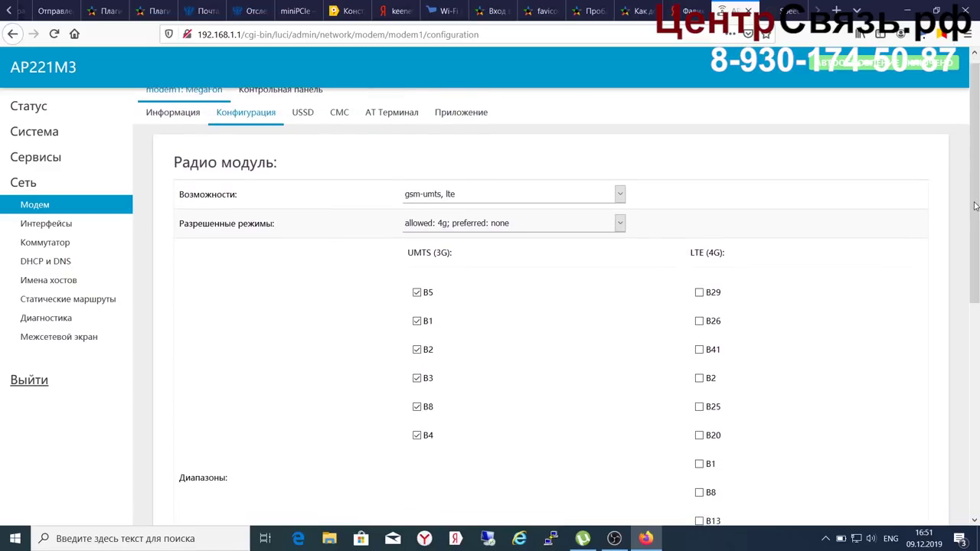
{"action": "left_click", "coordinate": [618, 227]}
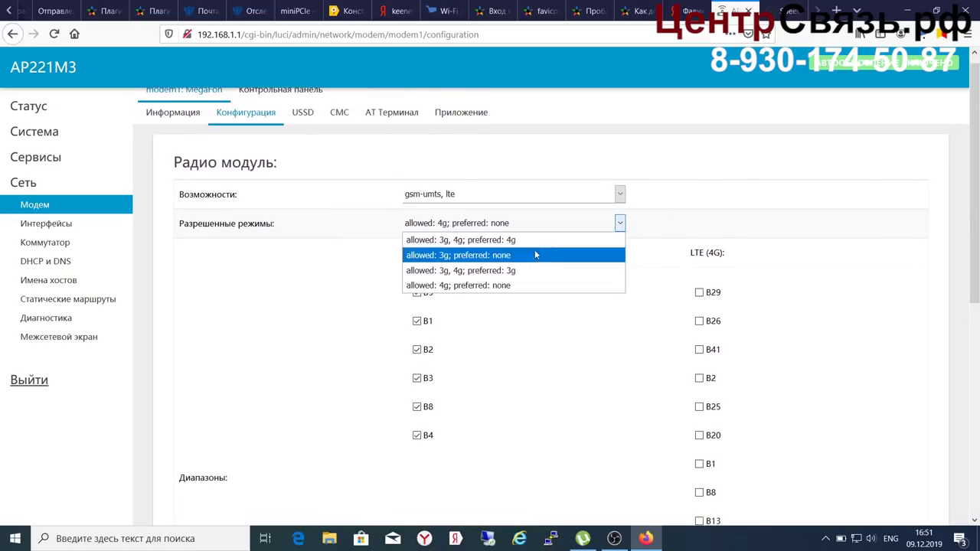
{"action": "left_click", "coordinate": [774, 398]}
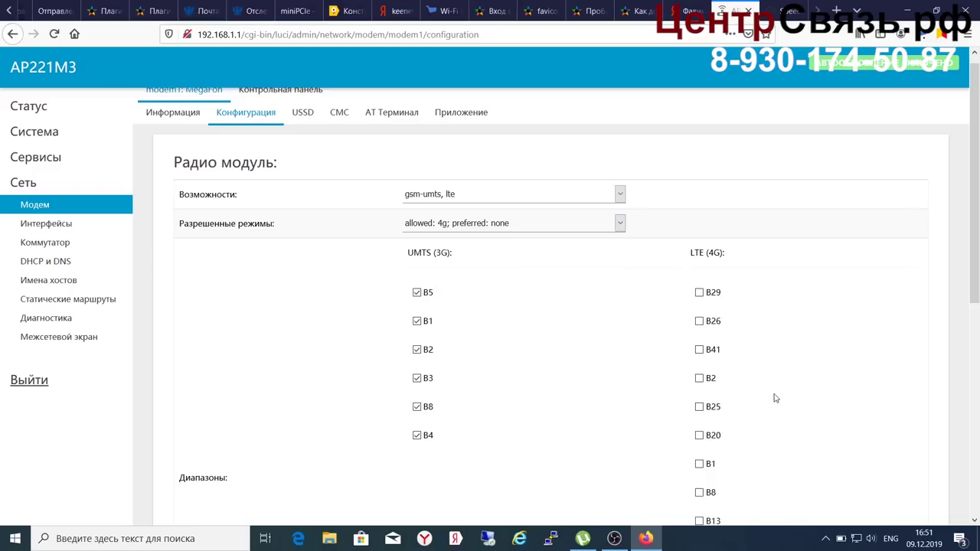
{"action": "left_click", "coordinate": [404, 120]}
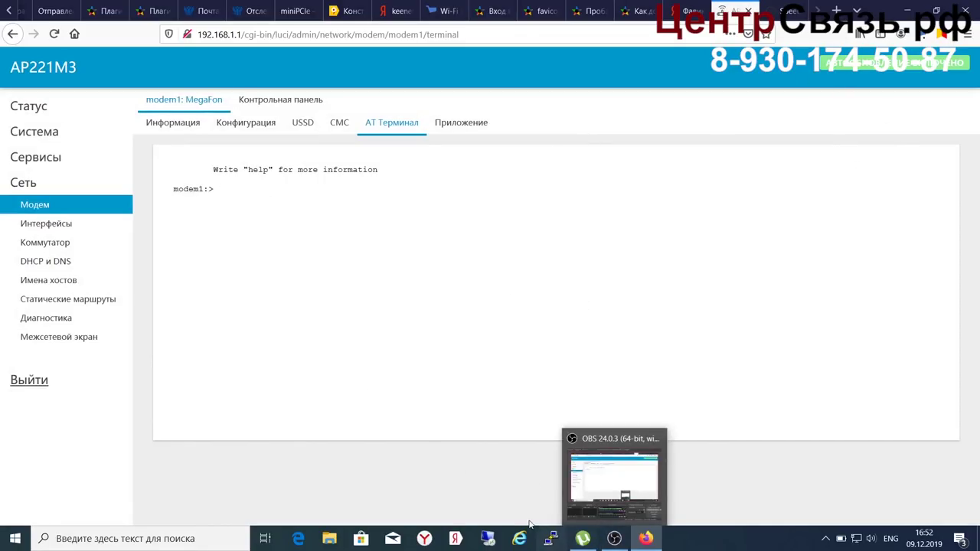
{"action": "left_click", "coordinate": [824, 541]}
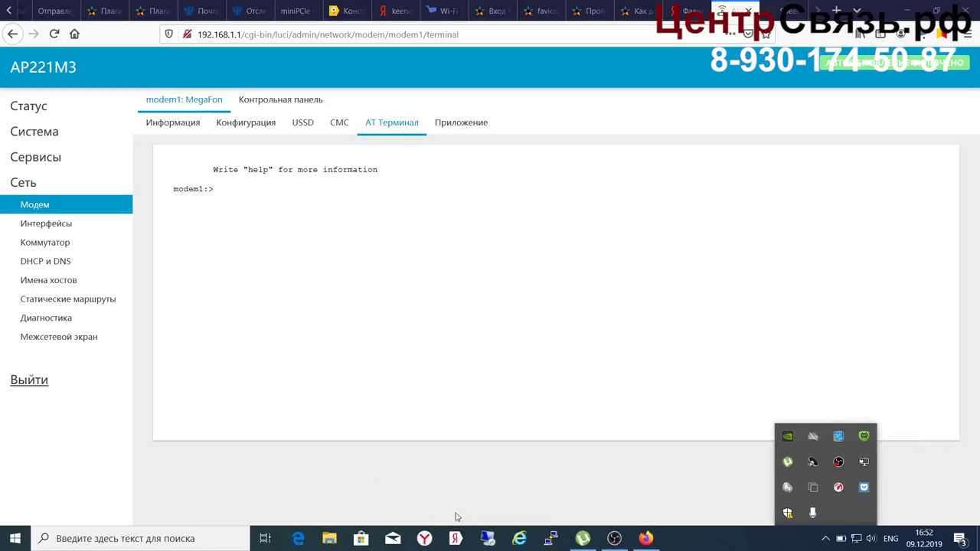
{"action": "left_click", "coordinate": [15, 538]}
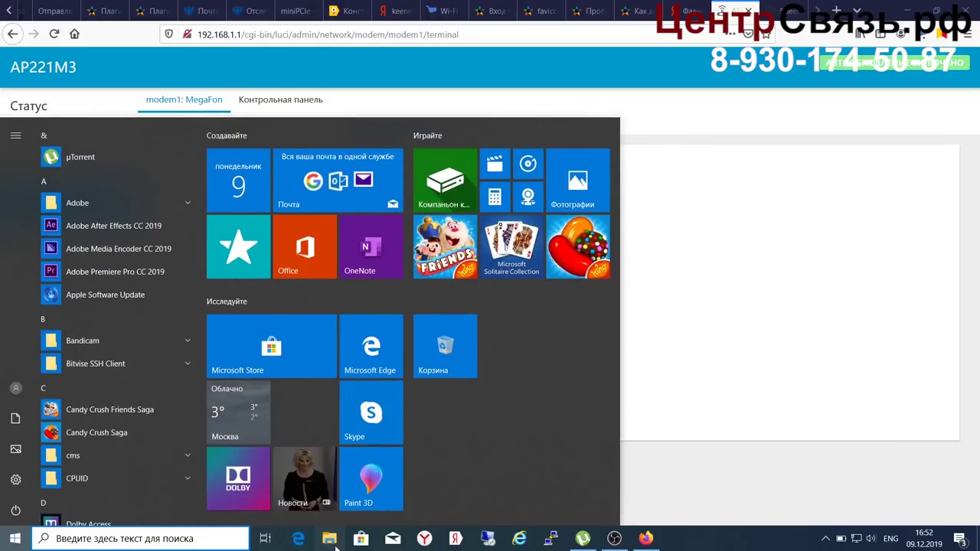
{"action": "left_click", "coordinate": [335, 545]}
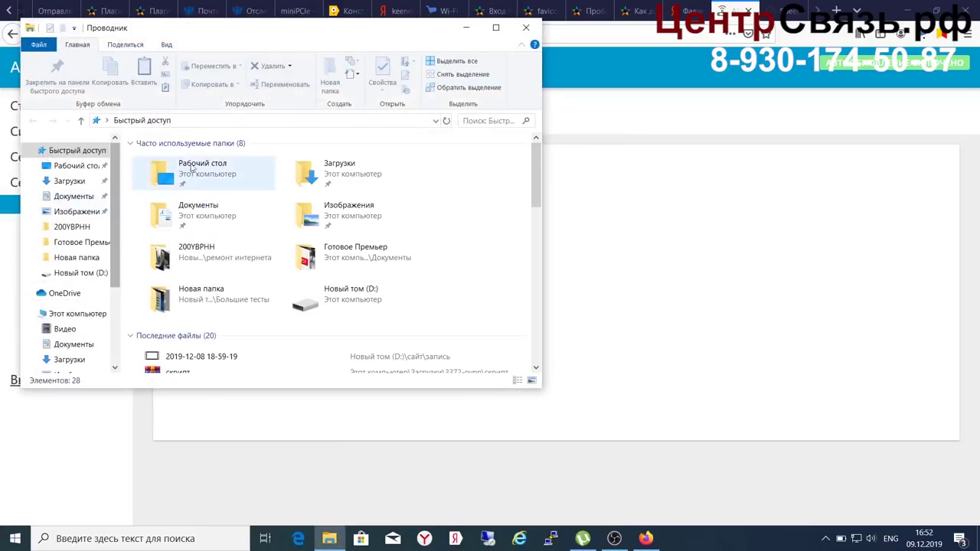
{"action": "left_click", "coordinate": [77, 188]}
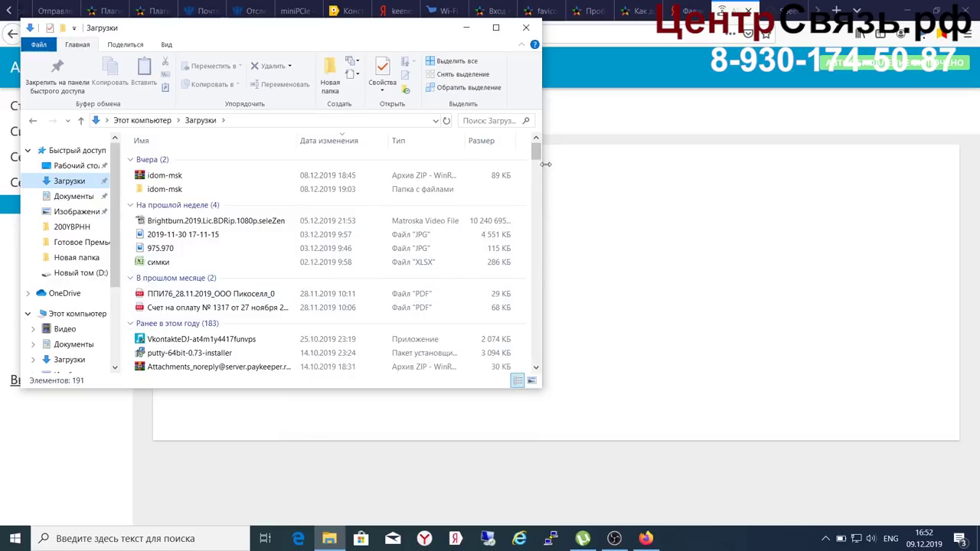
{"action": "left_click_drag", "start_coordinate": [537, 153], "coordinate": [520, 242]}
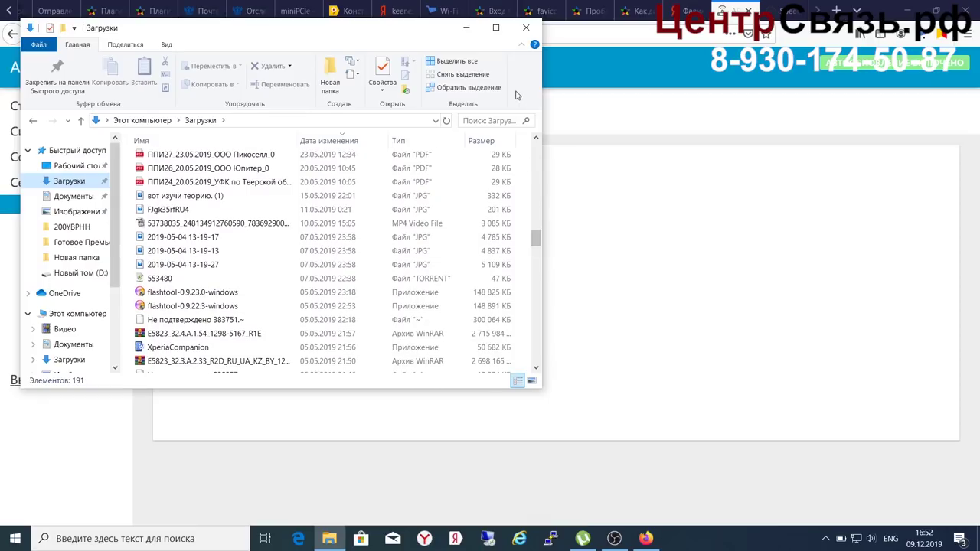
{"action": "left_click", "coordinate": [526, 28]}
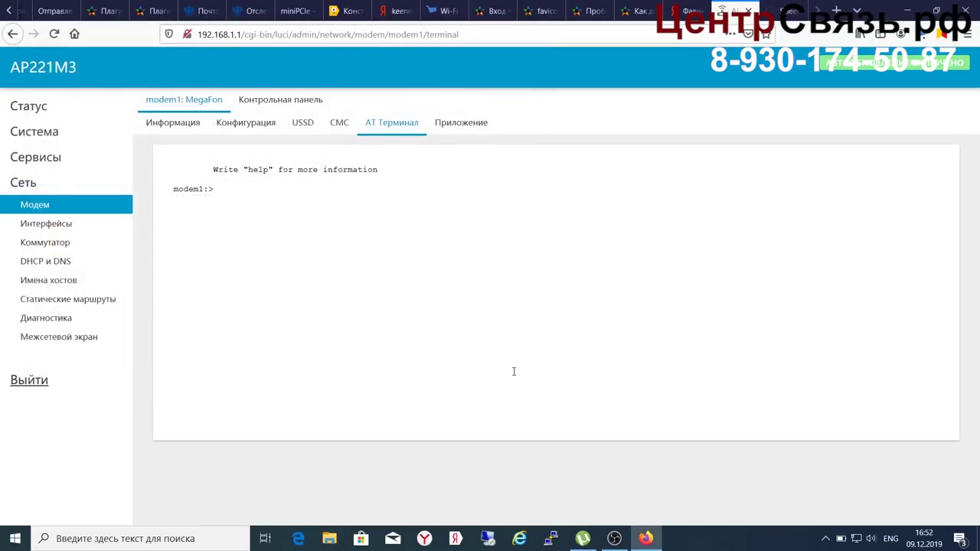
- In µTorrent, open seven torrent files from Downloads: Chernobyl, 553480, Shvatka, Kon-Tiki DTS-MediaClub, torrent-film.co 1005103, and both kot.leopold.1975 files
{"action": "left_click", "coordinate": [583, 539]}
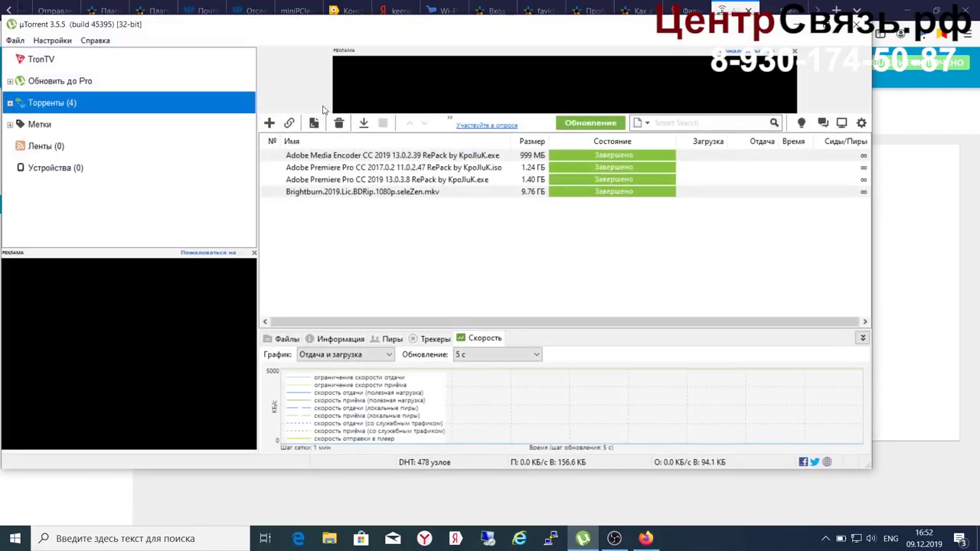
{"action": "left_click", "coordinate": [269, 122]}
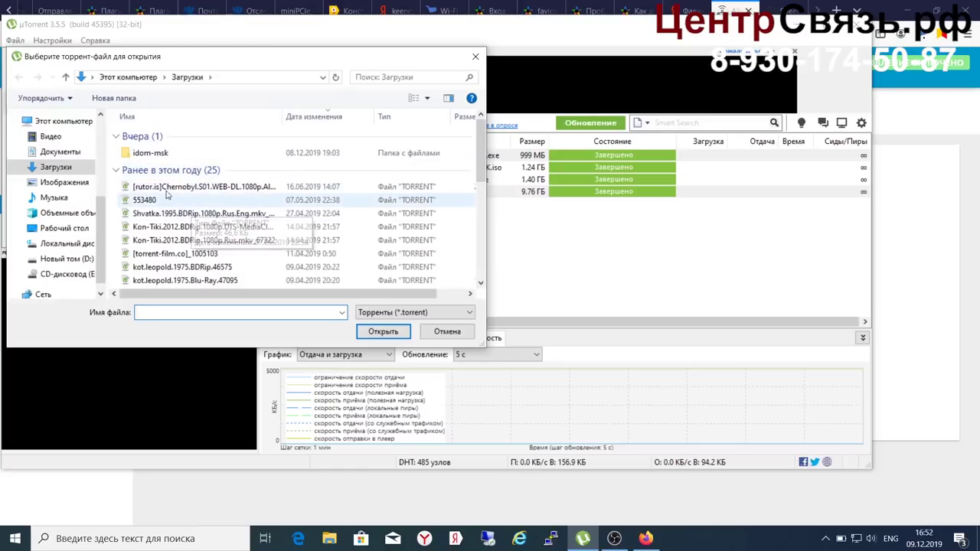
{"action": "left_click", "coordinate": [155, 187]}
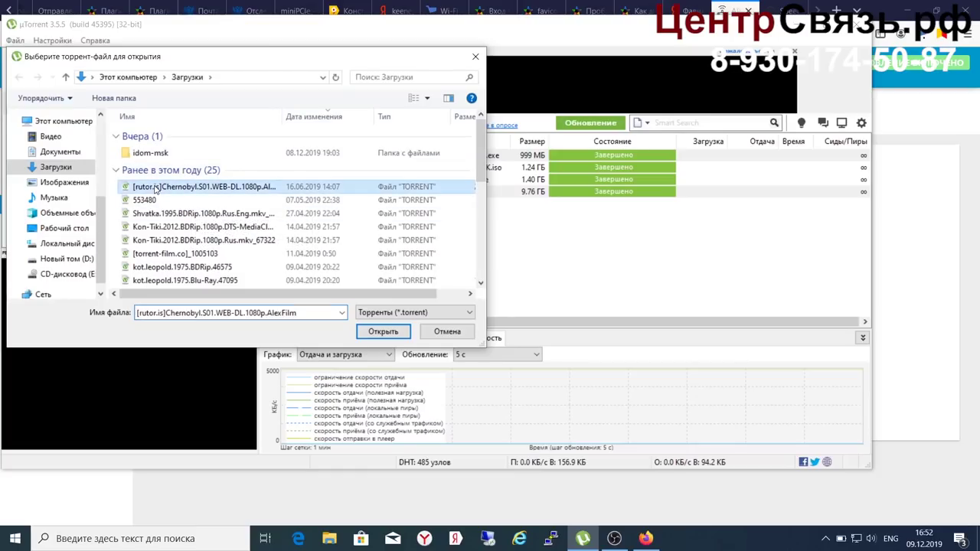
{"action": "left_click", "coordinate": [140, 202], "text": "ctrl"}
{"action": "left_click", "coordinate": [139, 215], "text": "ctrl"}
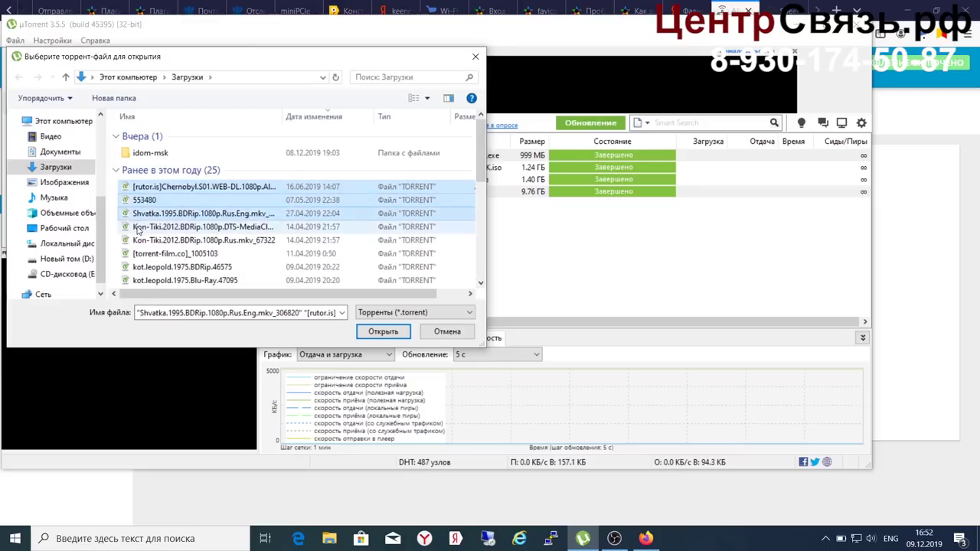
{"action": "left_click", "coordinate": [139, 228], "text": "ctrl"}
{"action": "left_click", "coordinate": [138, 241], "text": "ctrl"}
{"action": "left_click", "coordinate": [139, 267], "text": "ctrl"}
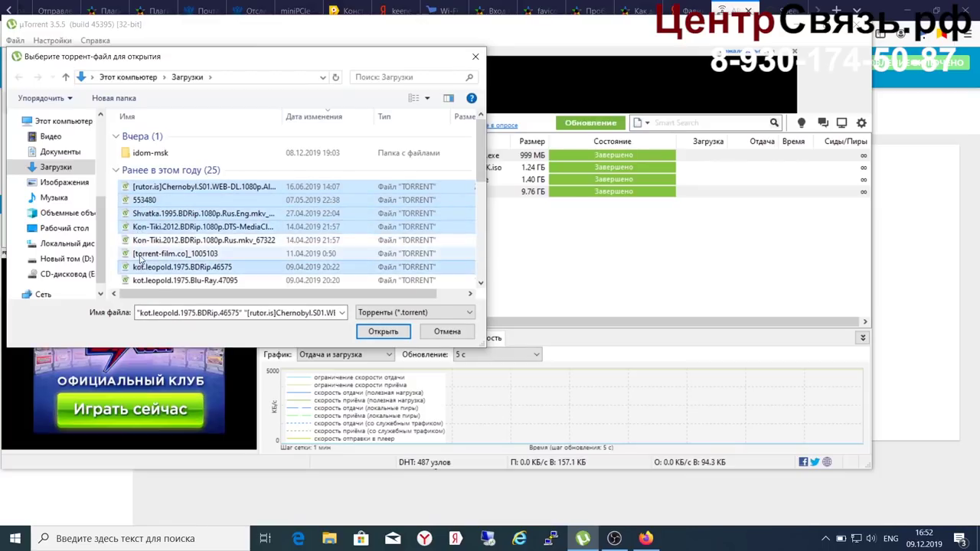
{"action": "left_click", "coordinate": [140, 254], "text": "ctrl"}
{"action": "left_click", "coordinate": [137, 280], "text": "ctrl"}
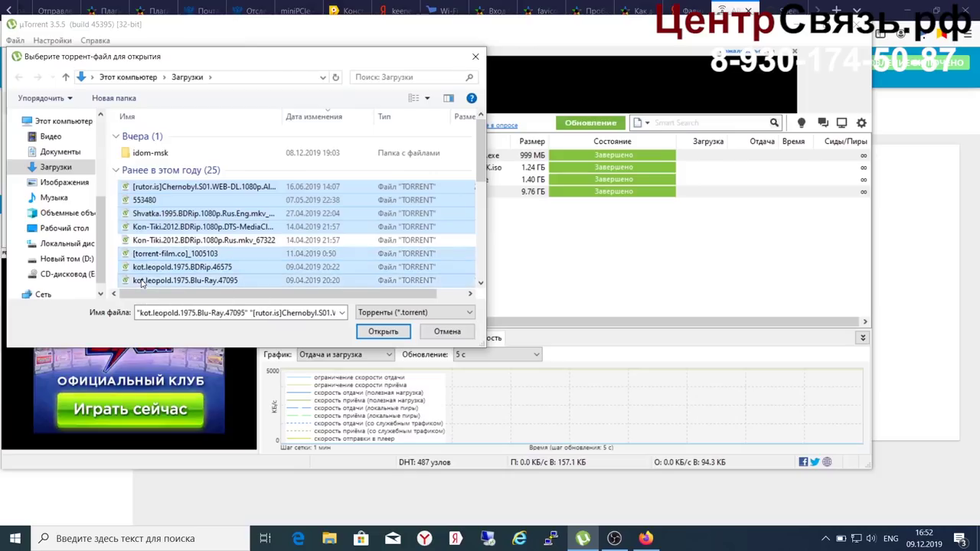
{"action": "left_click", "coordinate": [375, 335]}
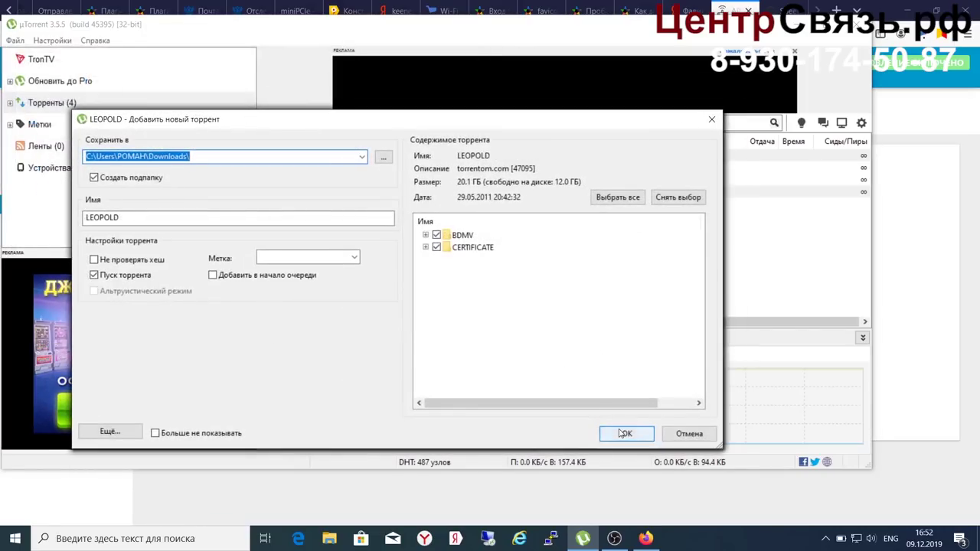
- Add the LEOPOLD torrent to the Downloads folder with all its contents, overriding the disk space limit
{"action": "left_click", "coordinate": [622, 434]}
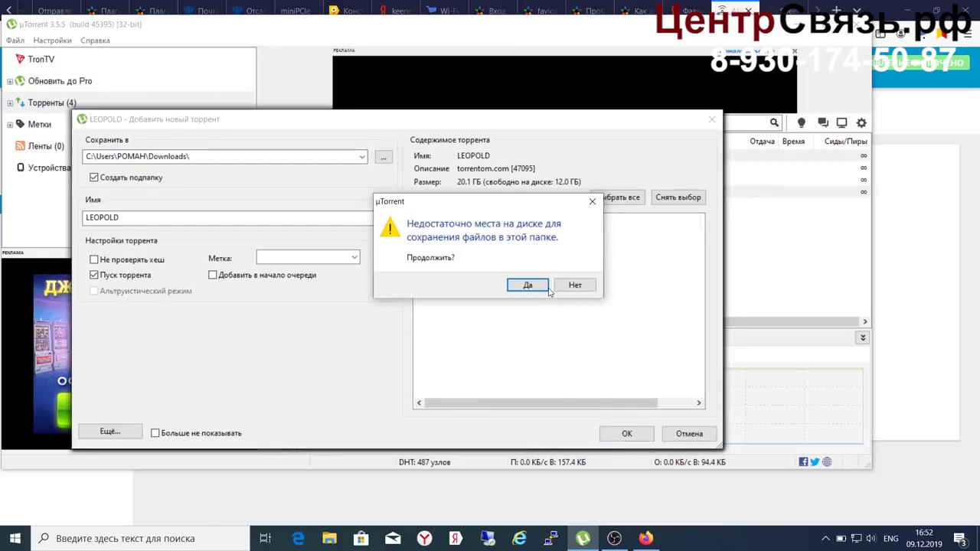
{"action": "left_click", "coordinate": [574, 285]}
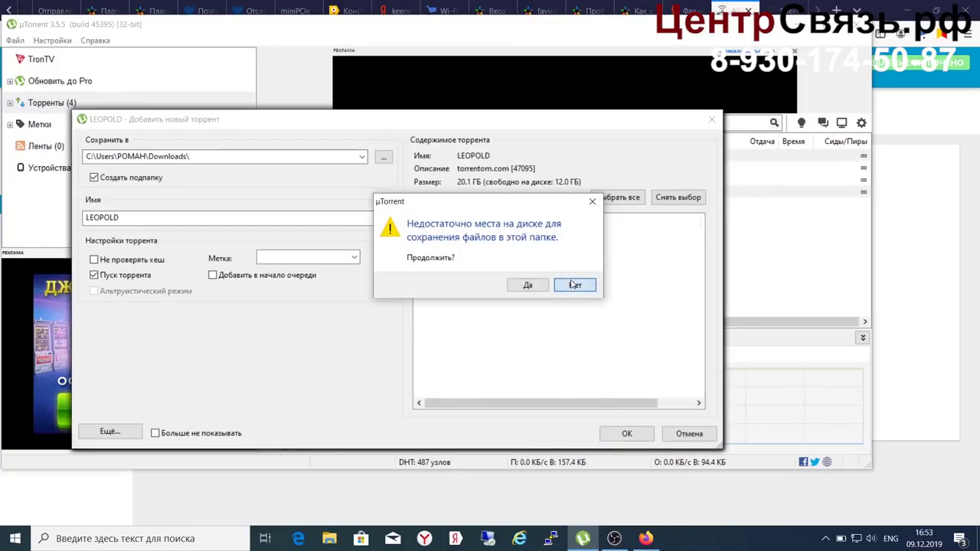
{"action": "left_click", "coordinate": [624, 434]}
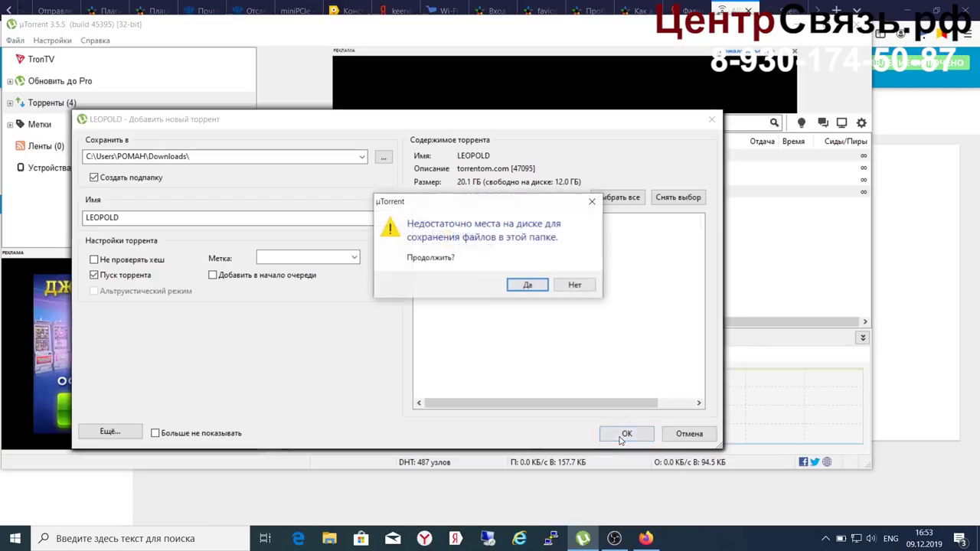
{"action": "left_click", "coordinate": [527, 286]}
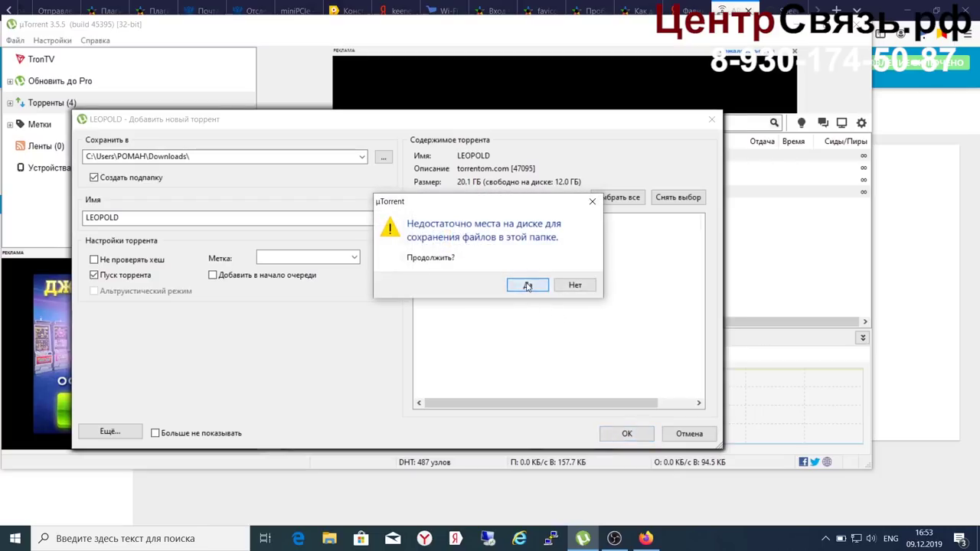
- Accept the default settings for the following torrents in the queue, up to and including Схватка.1995.BDRip.1080p.Rus.Eng.mkv
{"action": "left_click", "coordinate": [626, 433]}
{"action": "left_click", "coordinate": [626, 433]}
{"action": "left_click", "coordinate": [626, 433]}
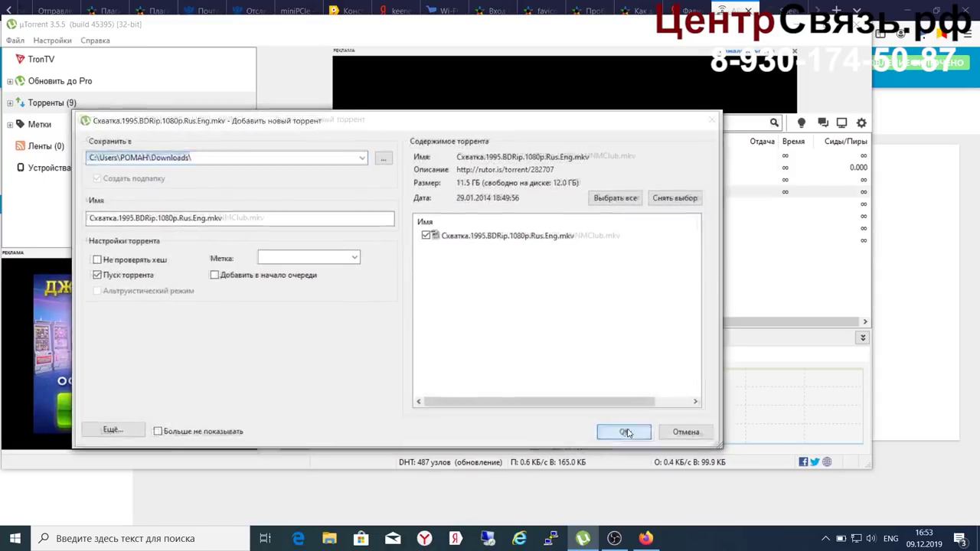
{"action": "left_click", "coordinate": [626, 433]}
- Exclude episodes 2 to 5 from the Chernobyl_(s01)_1080p torrent and add it with only episode 1 selected
{"action": "left_click", "coordinate": [626, 433]}
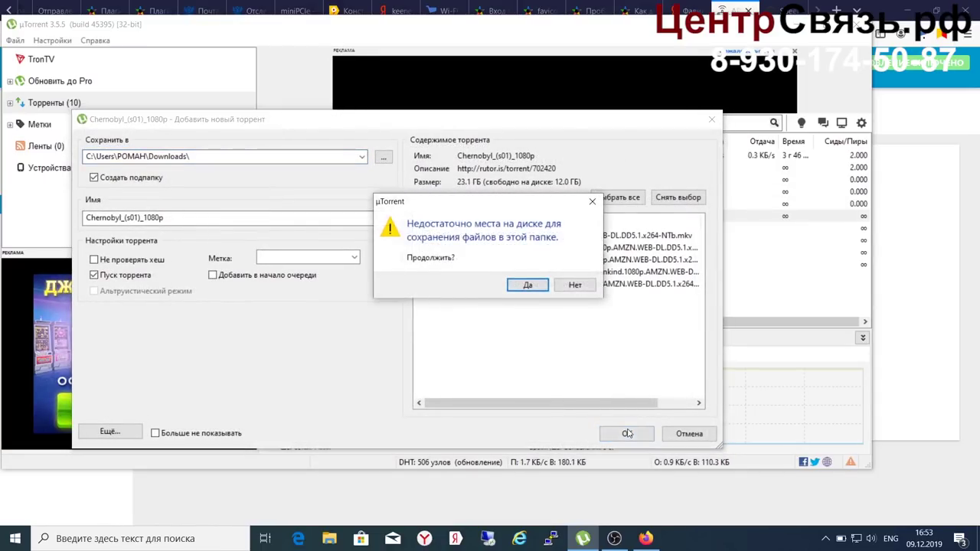
{"action": "left_click", "coordinate": [576, 286]}
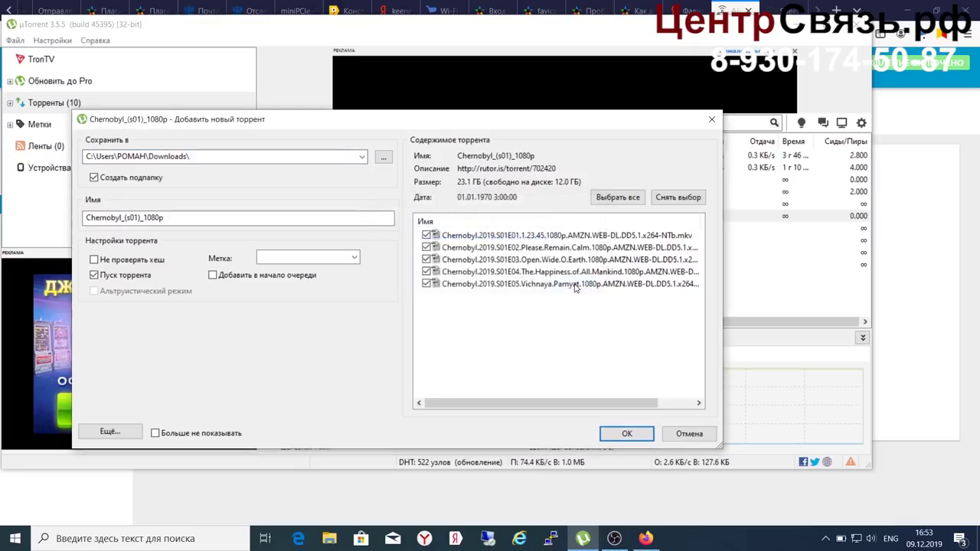
{"action": "left_click", "coordinate": [426, 247]}
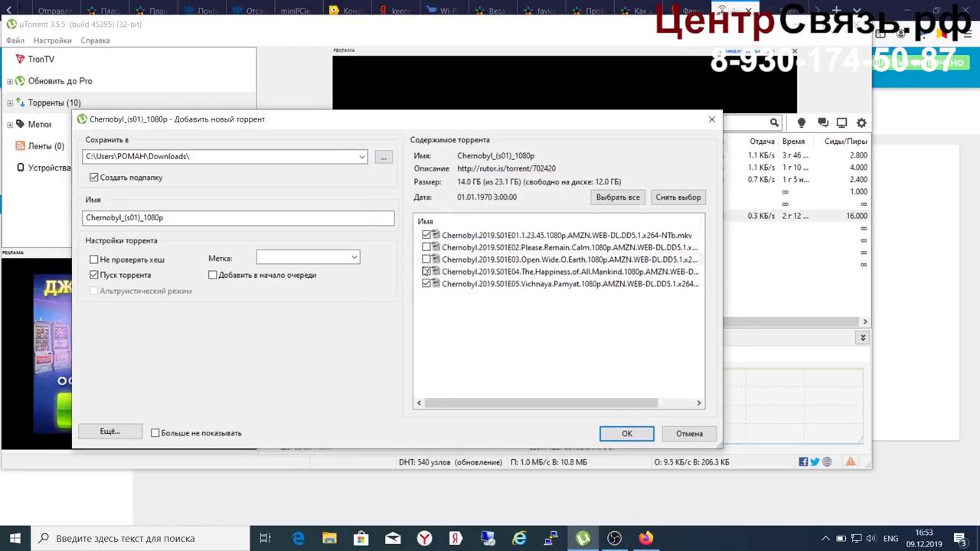
{"action": "left_click", "coordinate": [426, 283]}
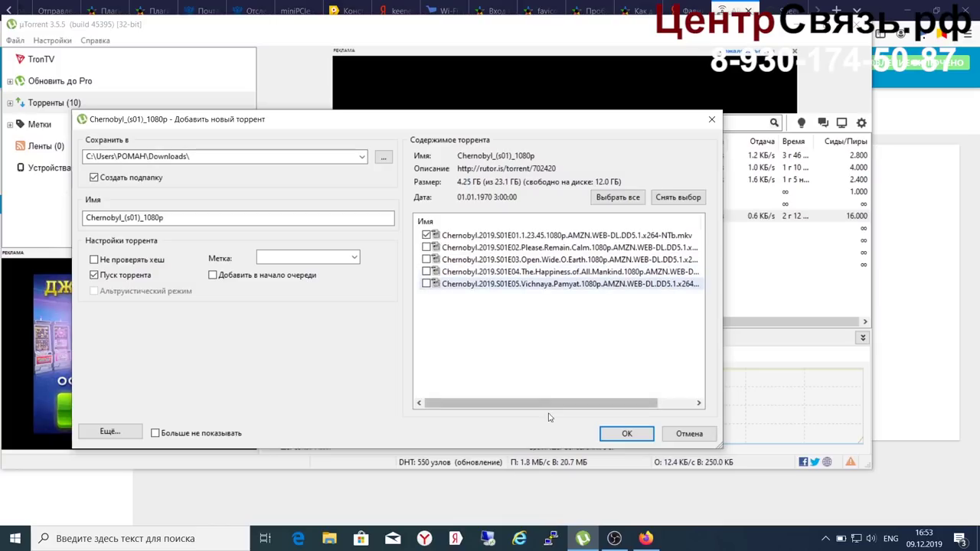
{"action": "left_click", "coordinate": [625, 433]}
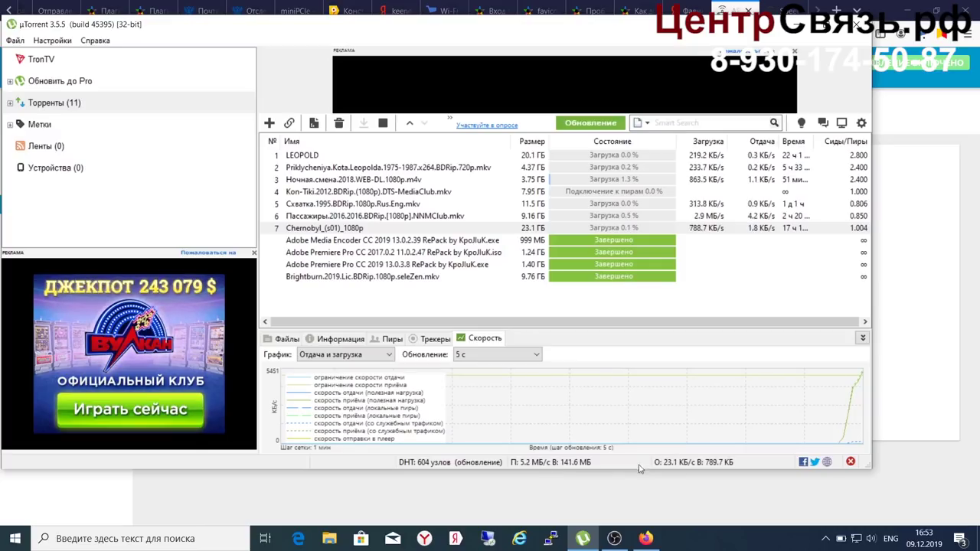
- Display the Ethernet performance graph in Task Manager and arrange its window beside µTorrent to compare download speeds
{"action": "right_click", "coordinate": [714, 543]}
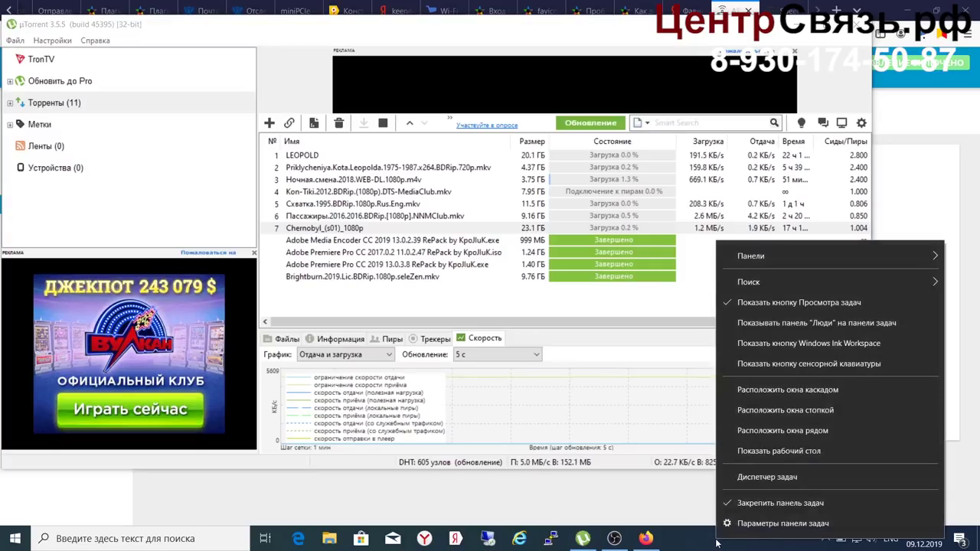
{"action": "left_click", "coordinate": [803, 480]}
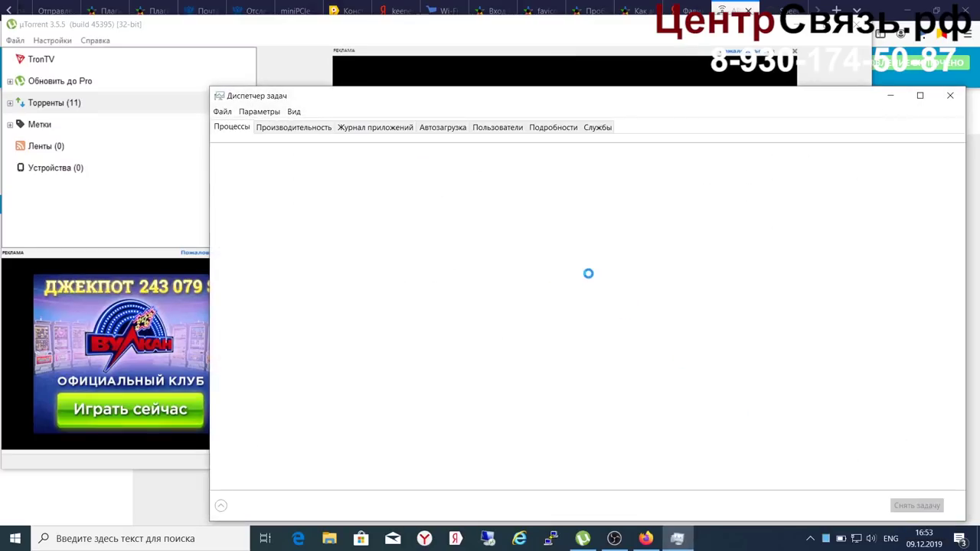
{"action": "left_click", "coordinate": [320, 130]}
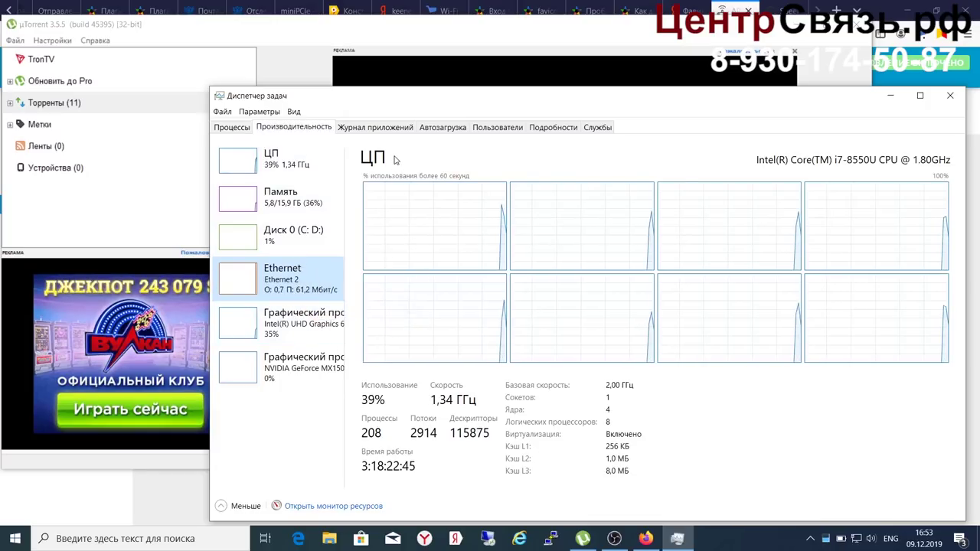
{"action": "left_click_drag", "start_coordinate": [428, 105], "coordinate": [647, 129]}
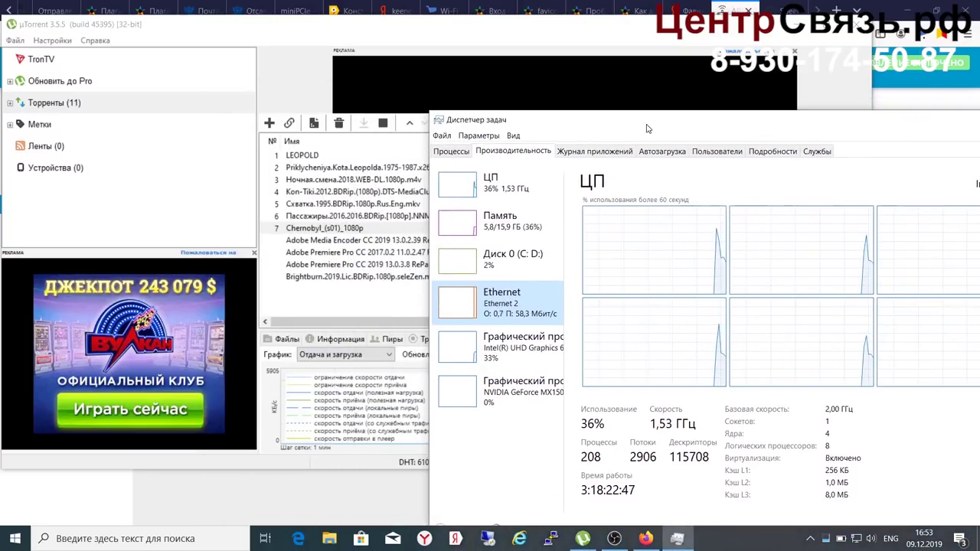
{"action": "left_click", "coordinate": [512, 296]}
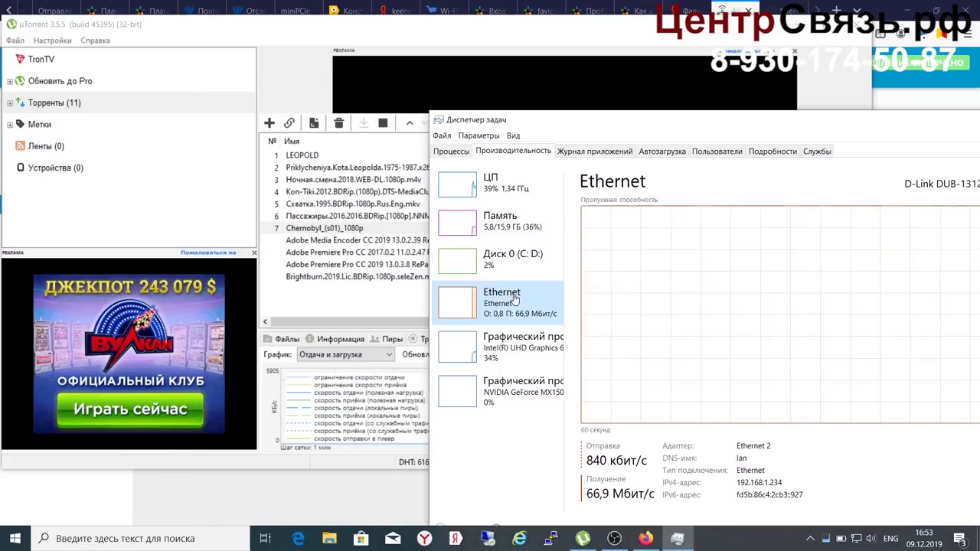
{"action": "left_click_drag", "start_coordinate": [703, 122], "coordinate": [784, 94]}
{"action": "left_click_drag", "start_coordinate": [617, 38], "coordinate": [141, 60]}
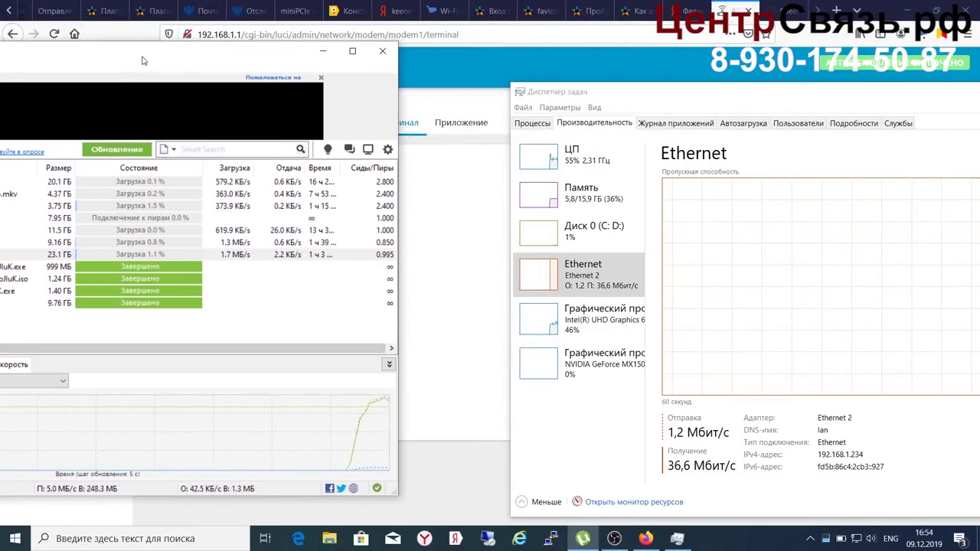